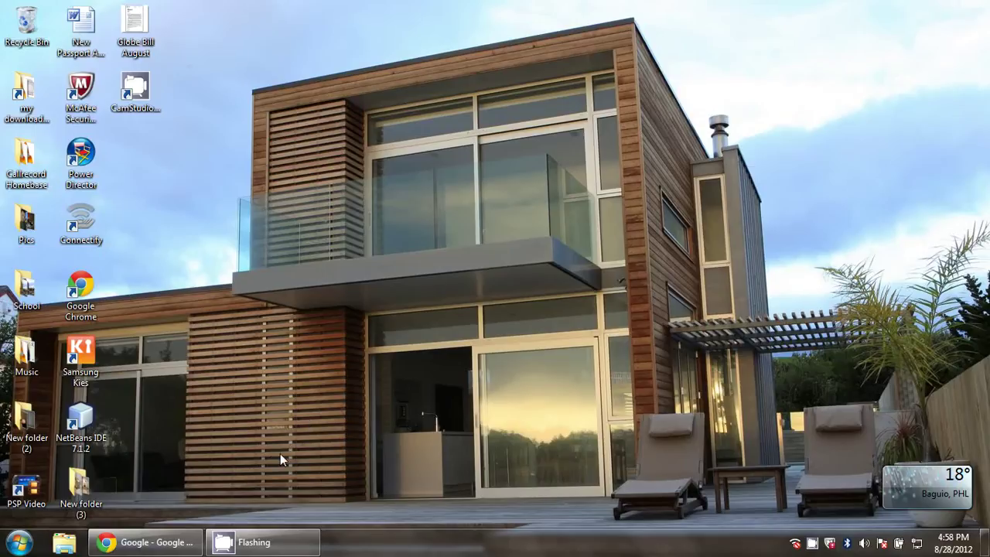
Step: Restore Chrome and load connectify.me in the address bar
click(162, 546)
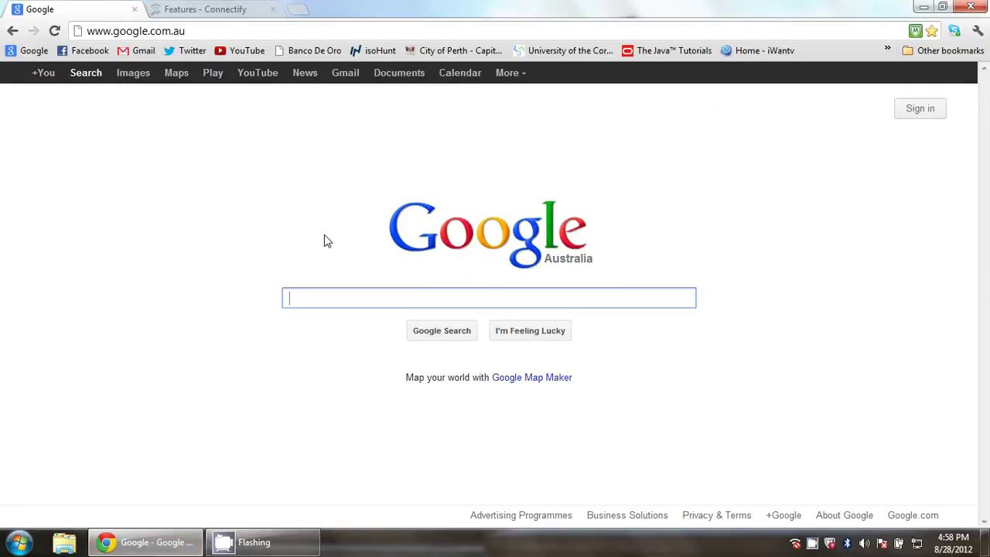
click(217, 10)
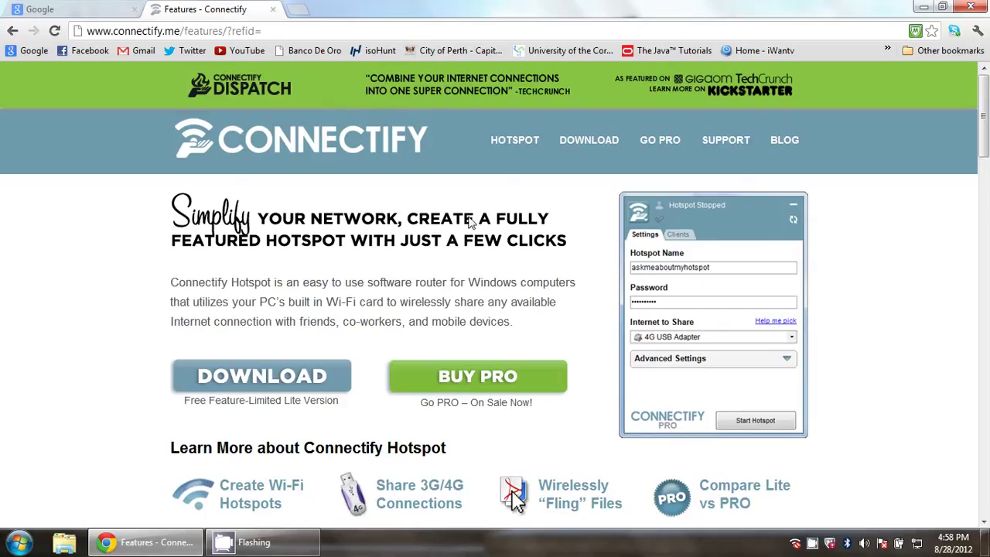
click(198, 31)
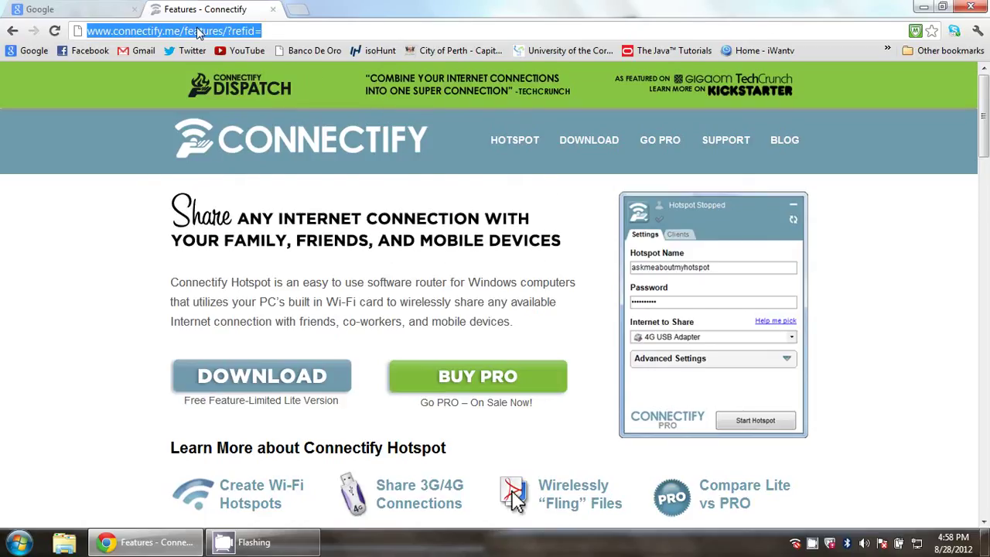
text(connectify.me)
key(Return)
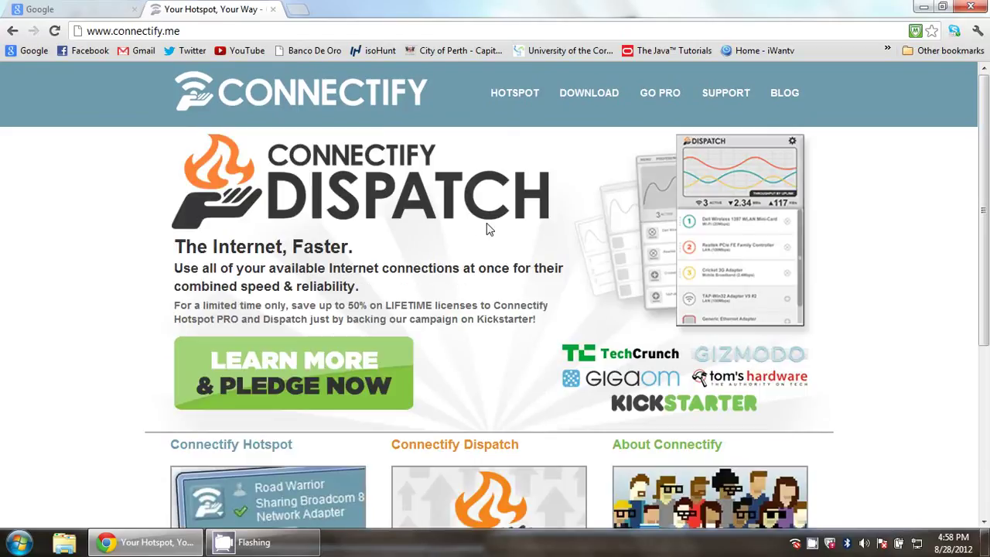
Step: Open the Connectify Hotspot features page, minimize Chrome, and bring up the Connectify panel
scroll(487, 228, down, 1)
scroll(486, 228, up, 1)
scroll(494, 226, down, 2)
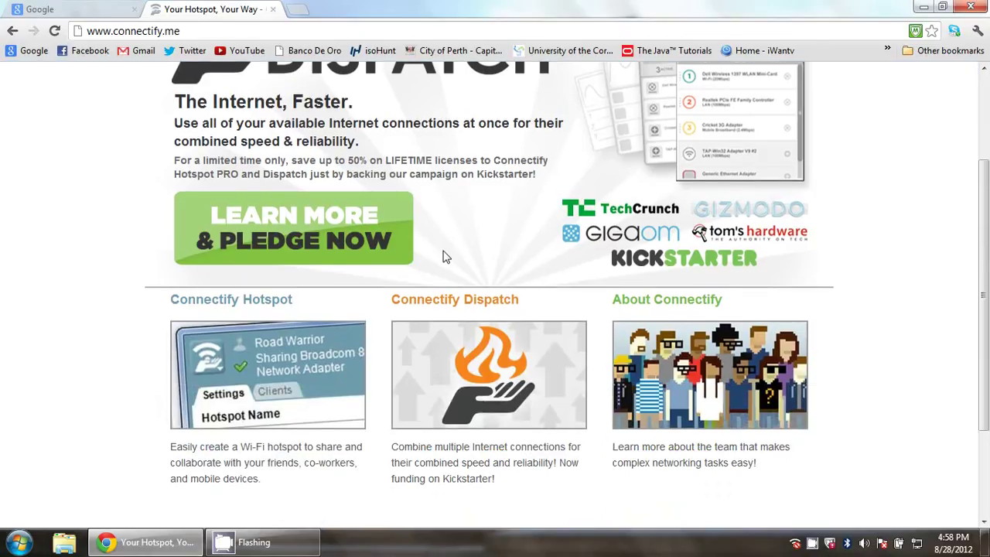
click(267, 302)
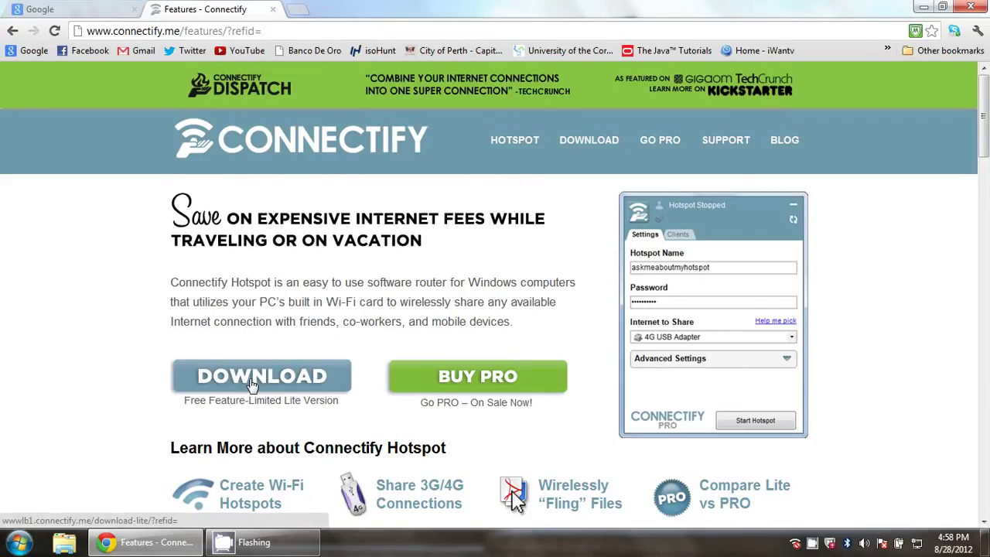
click(151, 541)
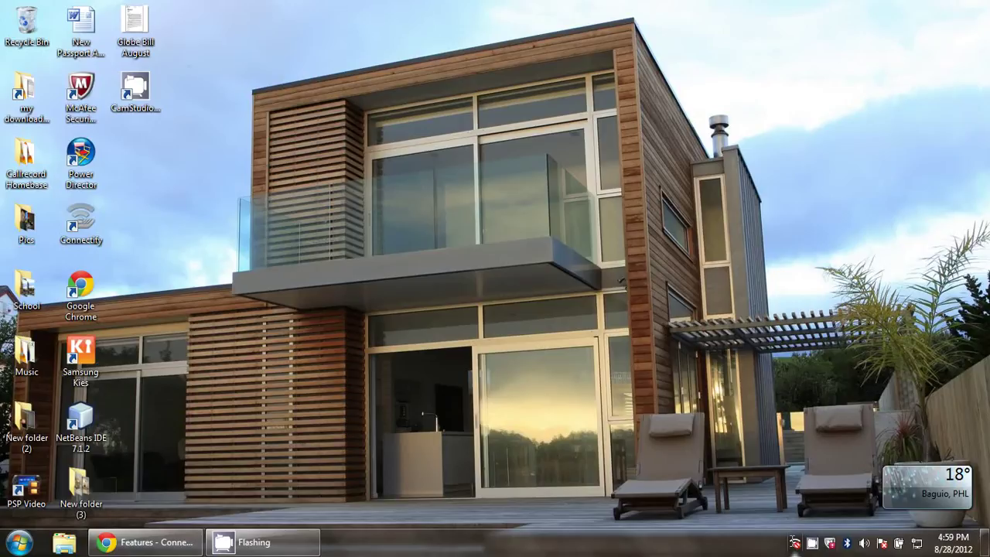
click(795, 544)
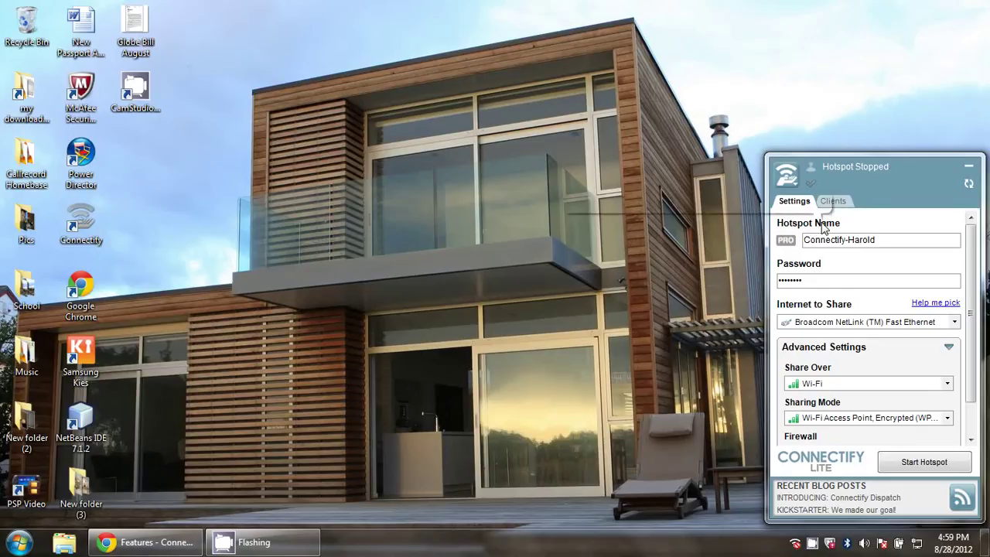
mouse_move(808, 223)
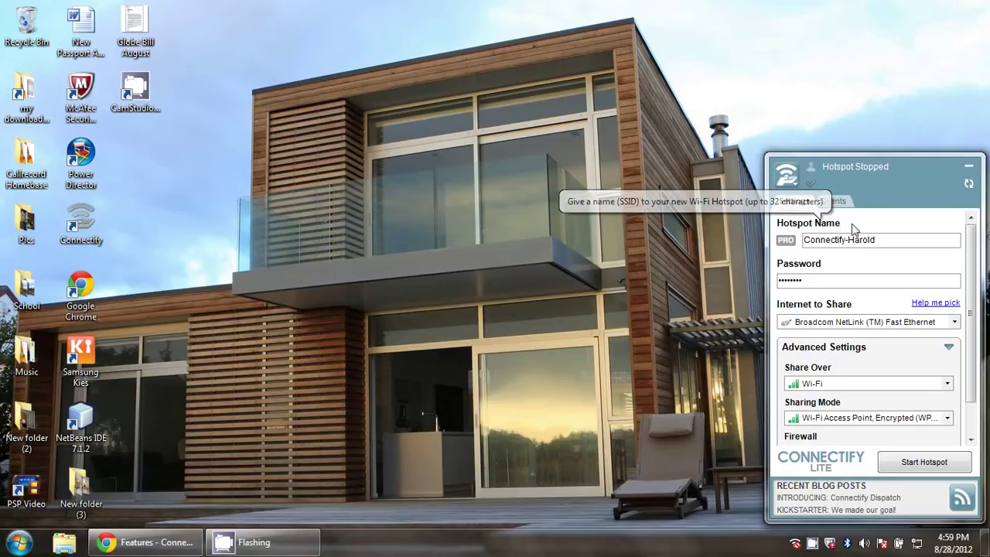
Step: Check the hotspot name Connectify-Harold and the password field
click(897, 241)
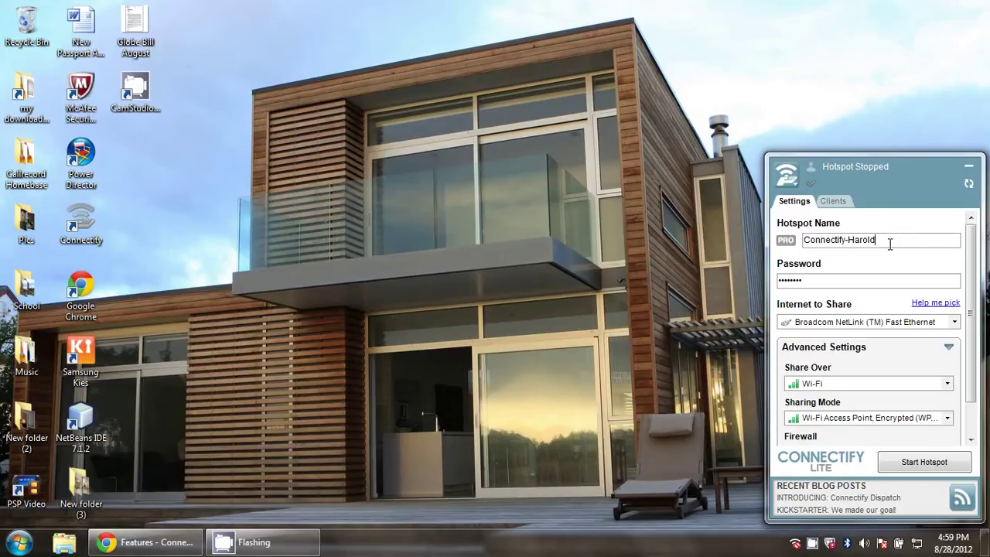
drag(890, 243, 815, 242)
click(930, 240)
click(824, 280)
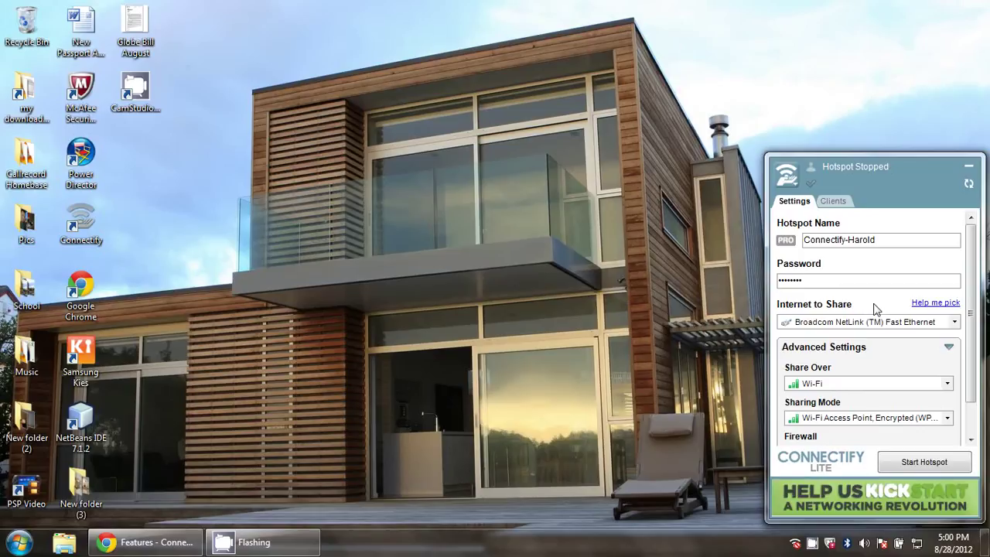
click(884, 323)
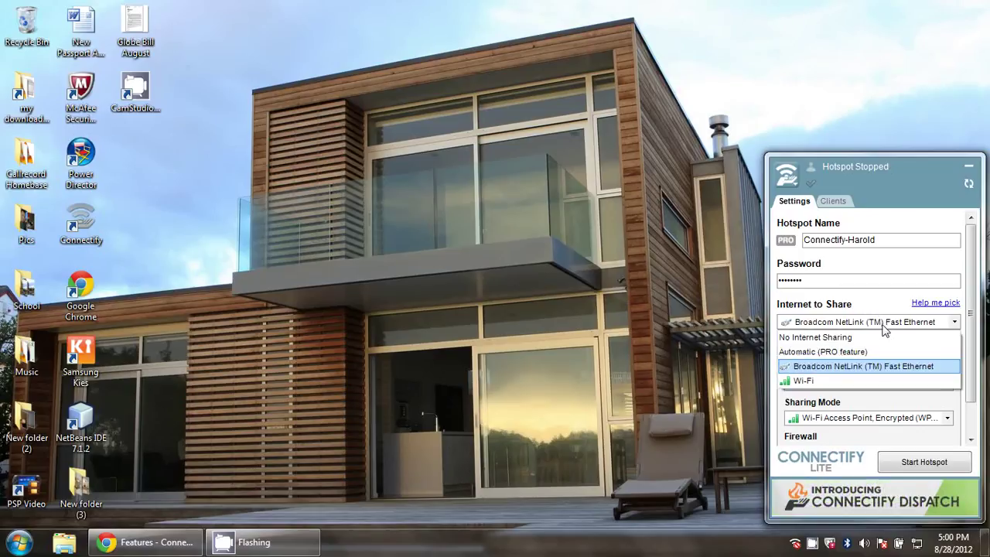
click(917, 367)
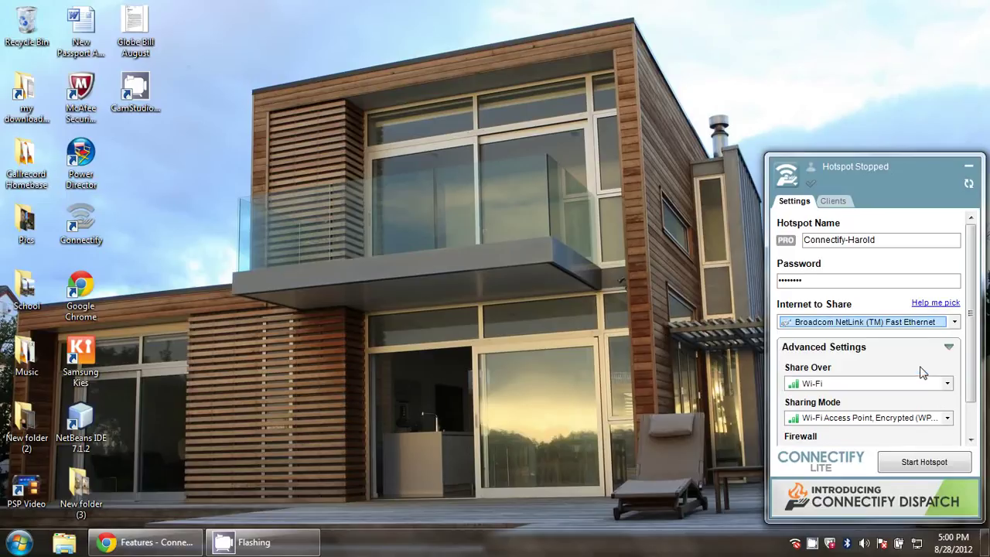
click(868, 321)
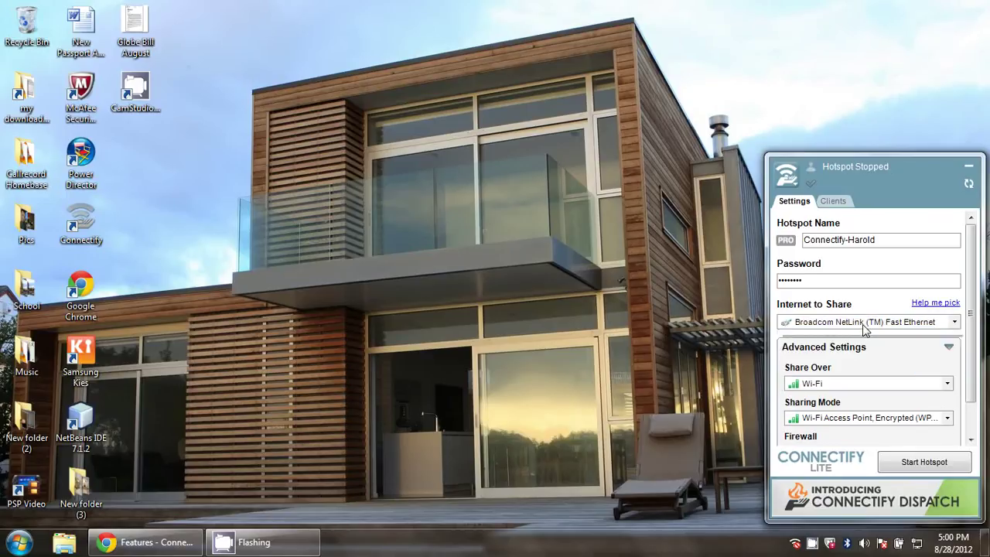
click(881, 370)
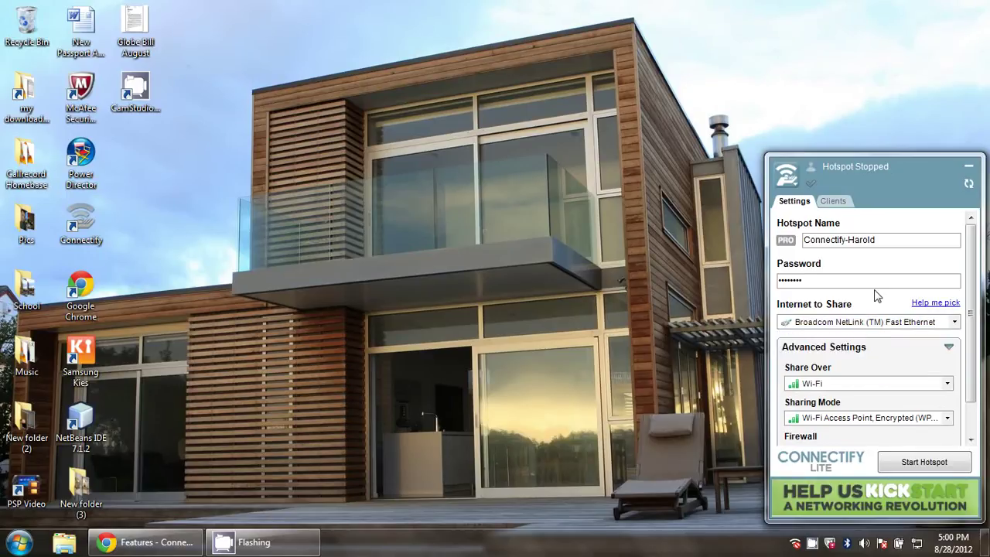
click(841, 384)
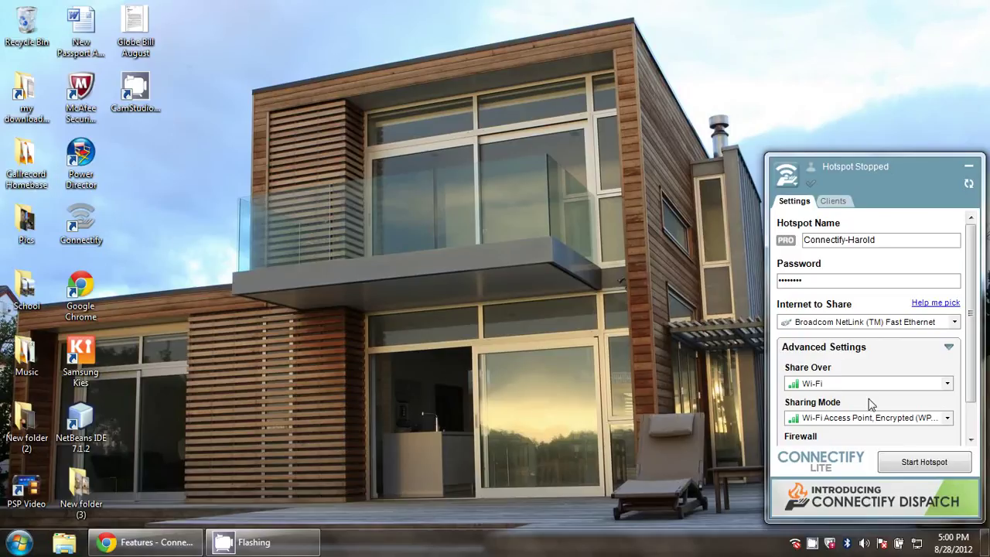
scroll(866, 401, down, 1)
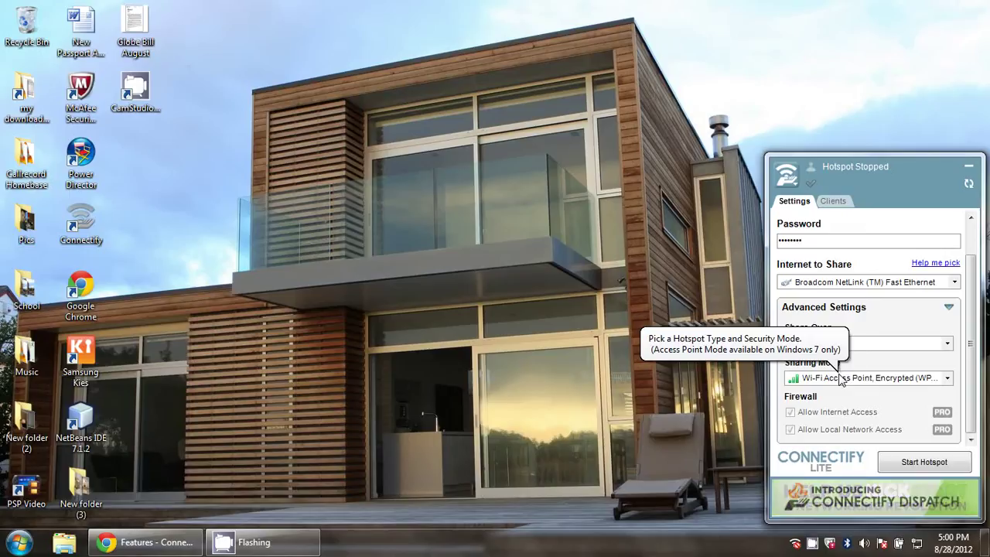
click(891, 381)
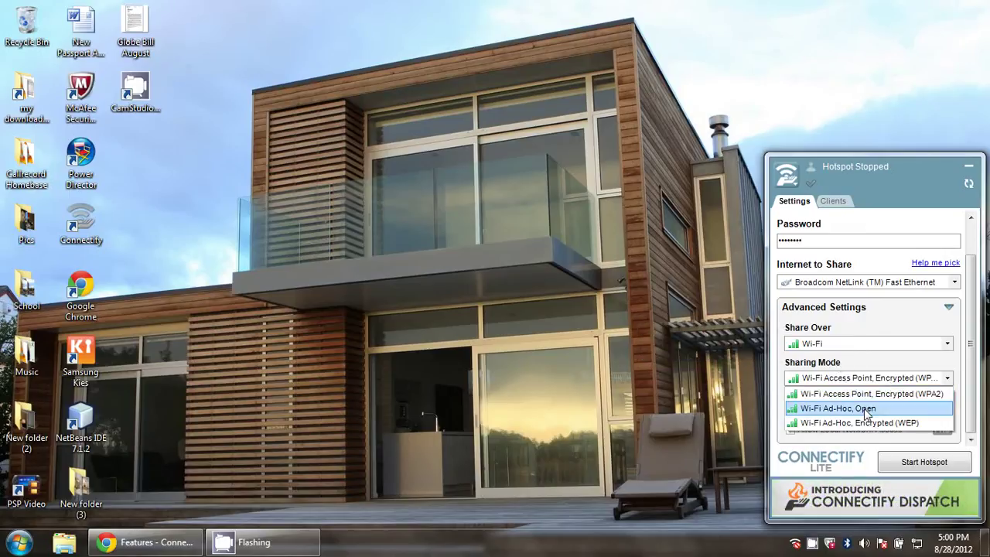
click(866, 410)
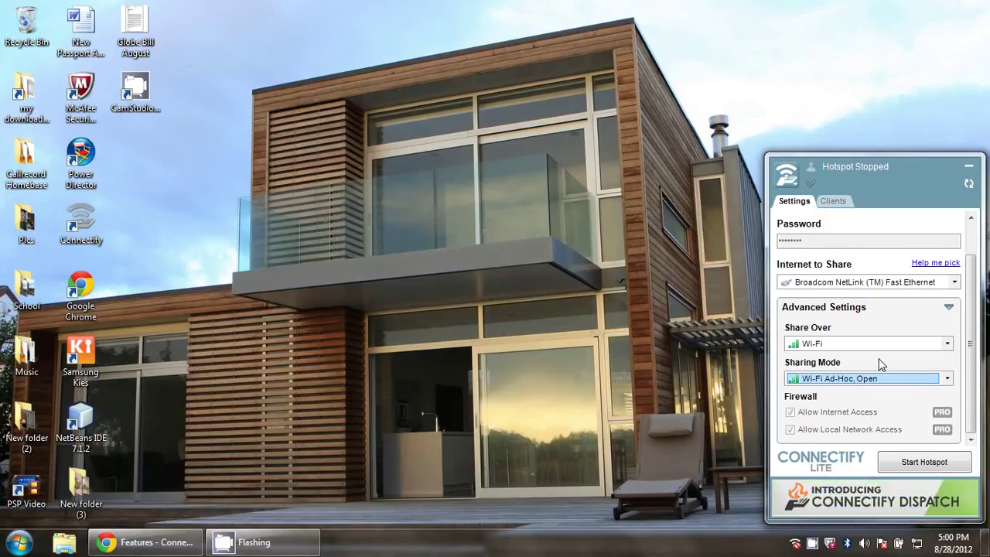
click(913, 379)
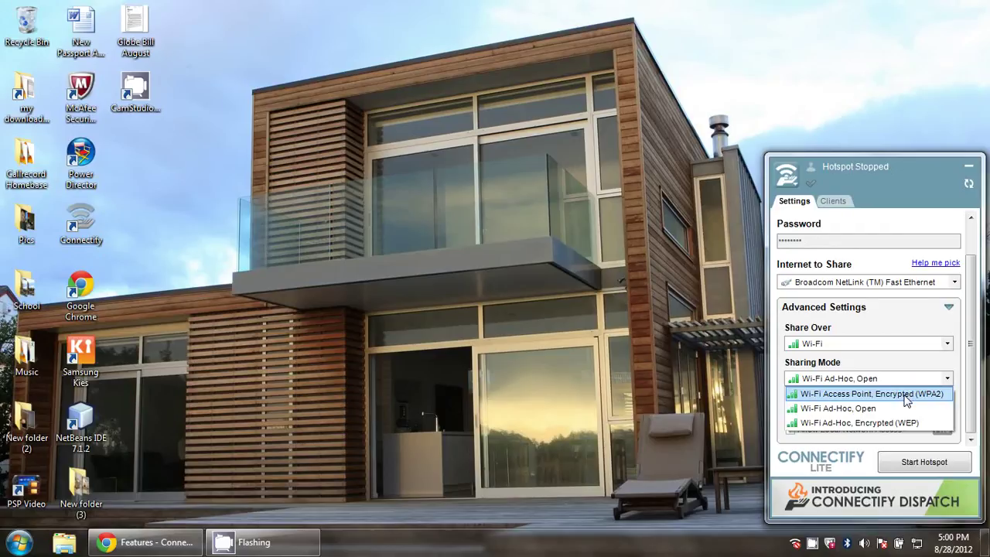
click(906, 394)
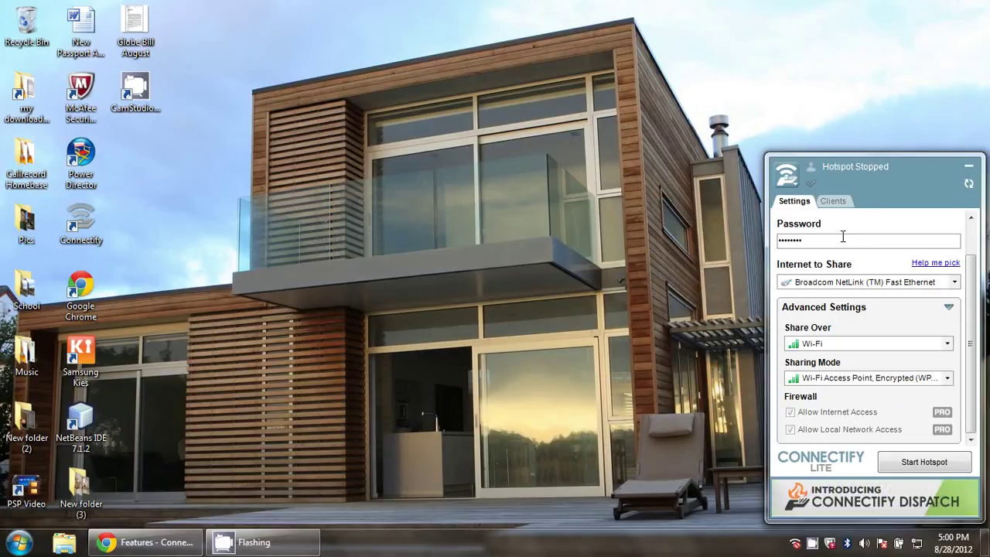
scroll(877, 271, up, 1)
click(822, 283)
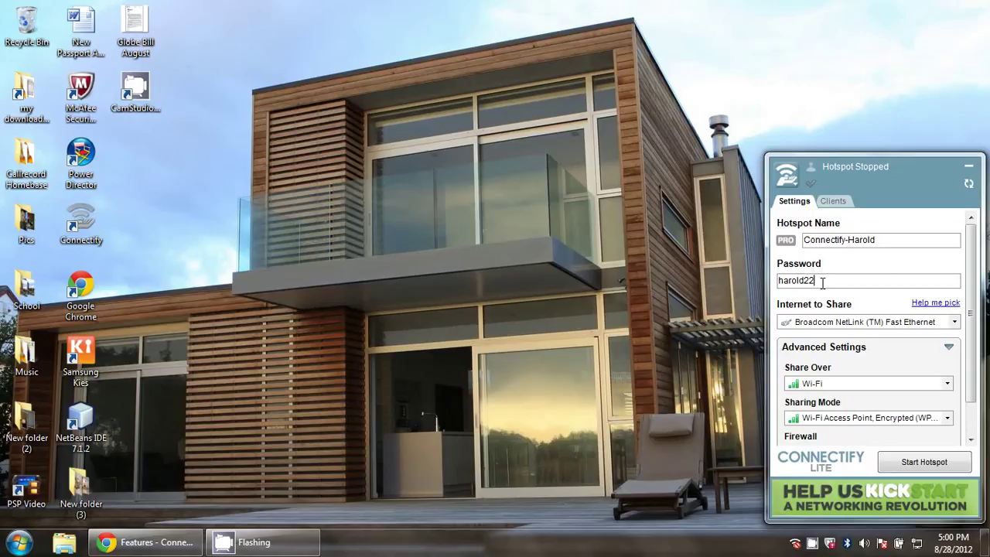
drag(822, 283, 781, 282)
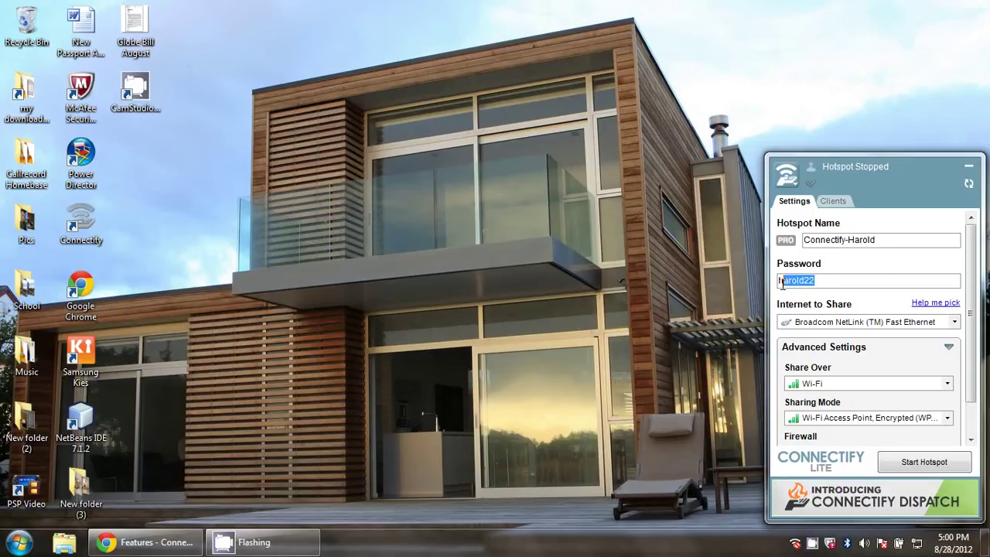
click(814, 280)
scroll(845, 264, down, 1)
scroll(872, 363, up, 1)
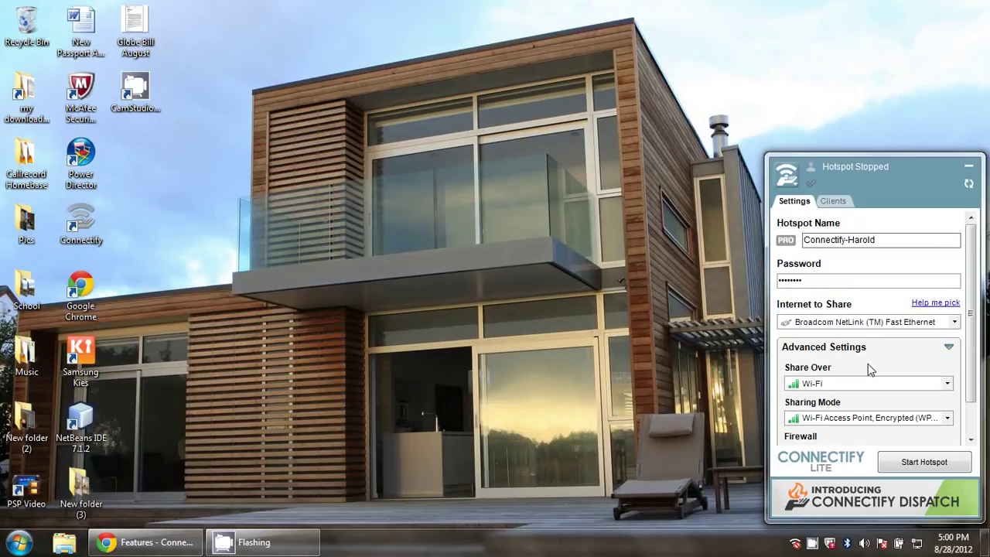
scroll(836, 352, down, 1)
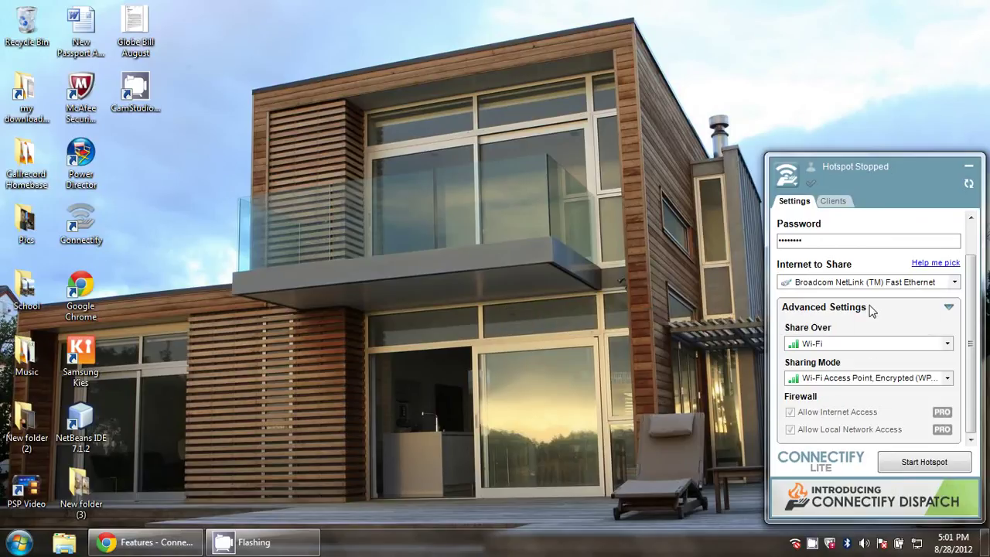
Step: Start the Connectify-Harold hotspot
click(920, 466)
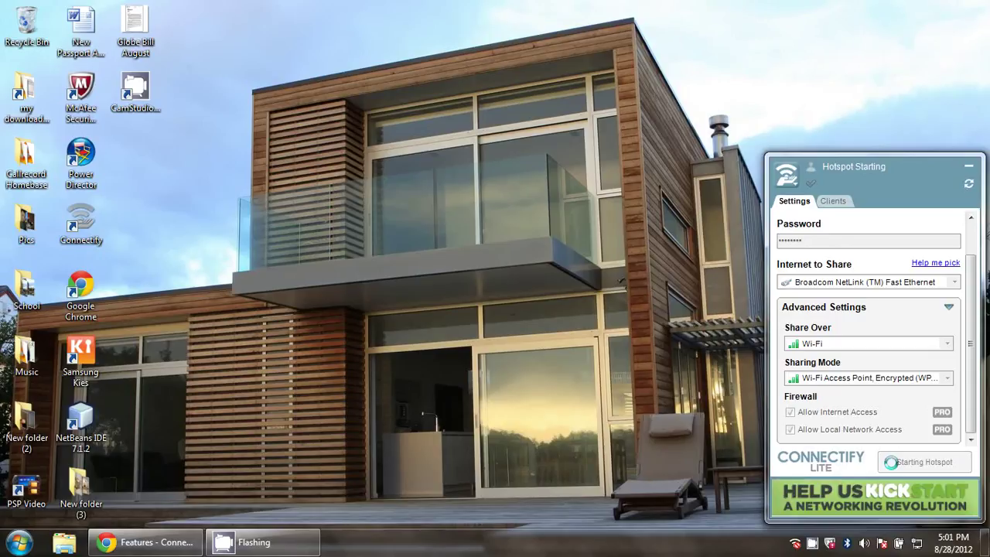
Step: Review the Clients list (none connected, five previously connected), then return to Settings
click(833, 202)
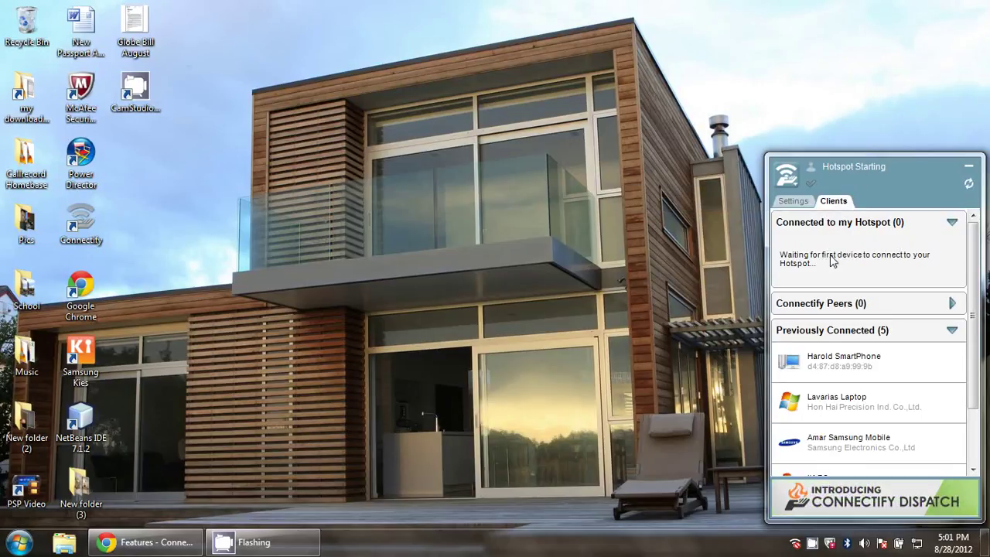
drag(965, 315, 970, 392)
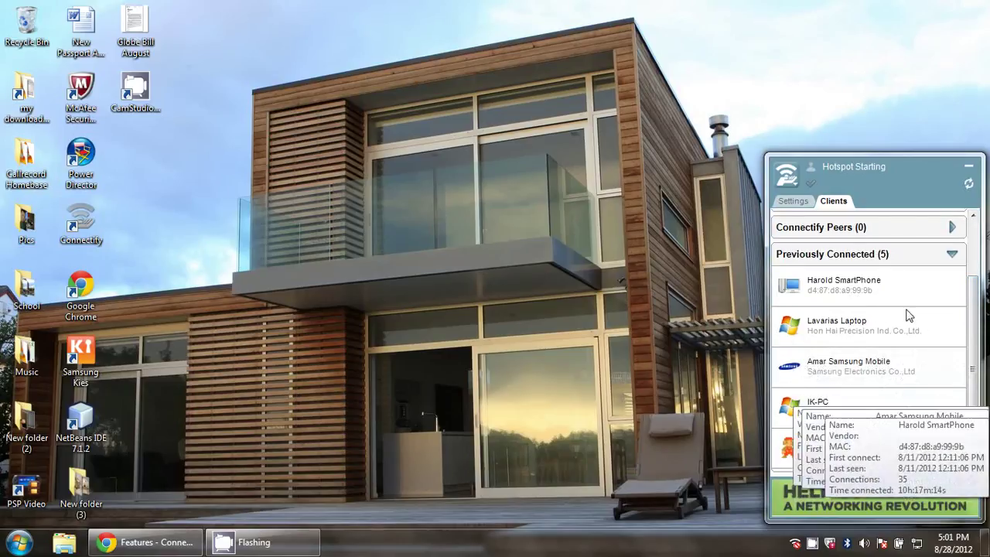
mouse_move(857, 442)
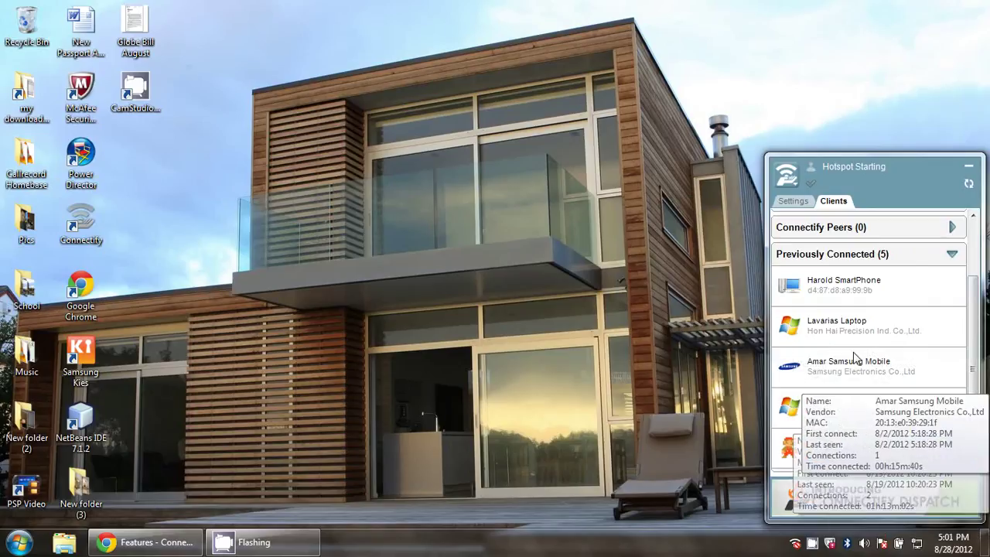
scroll(977, 403, up, 3)
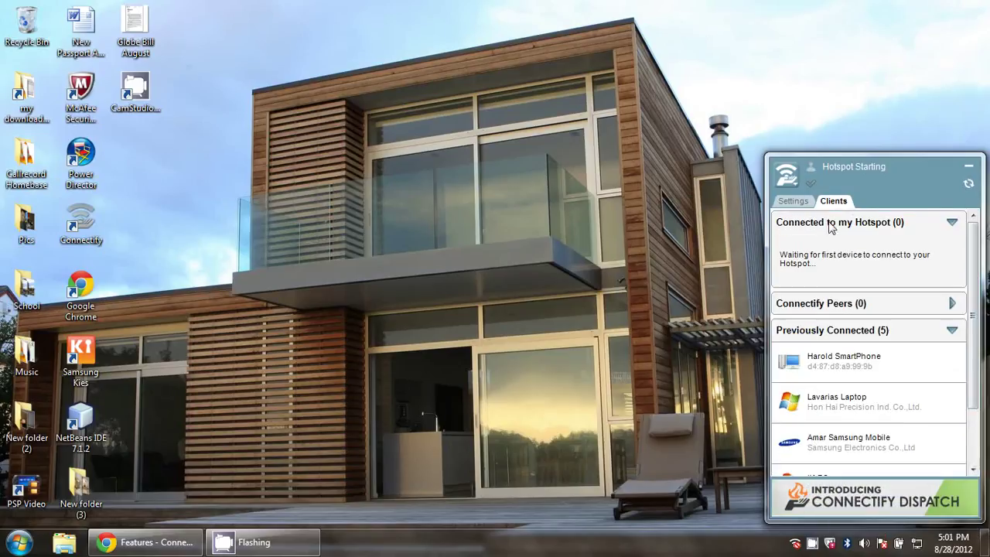
click(797, 203)
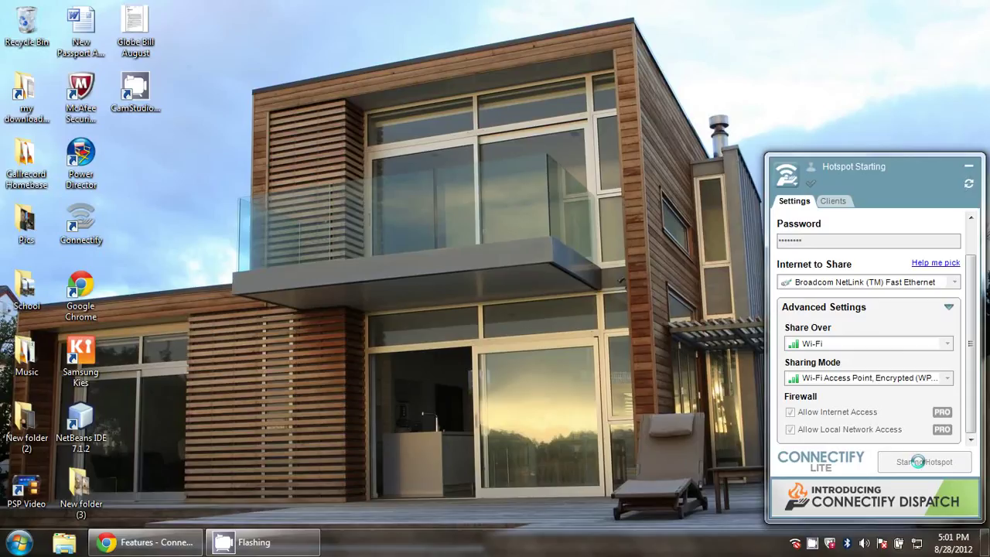
click(795, 203)
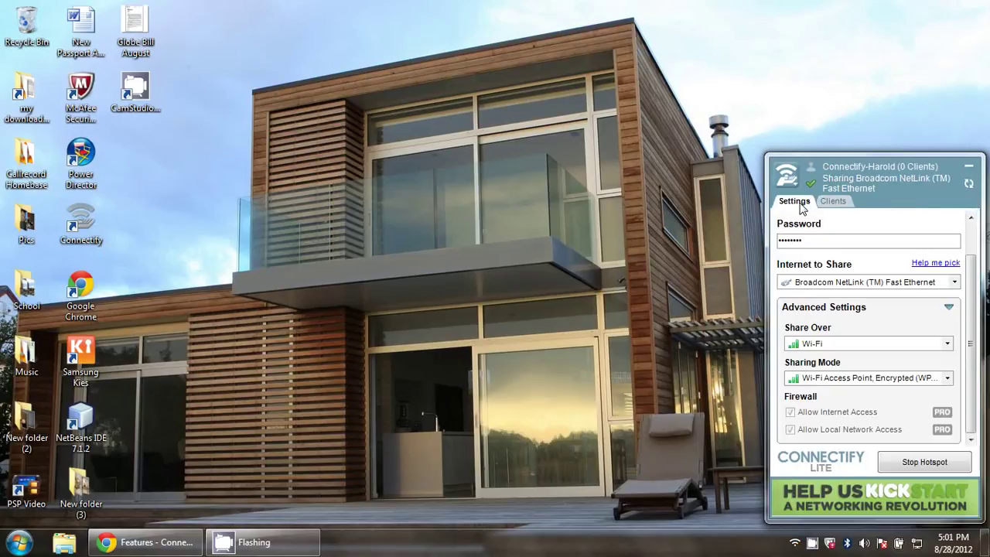